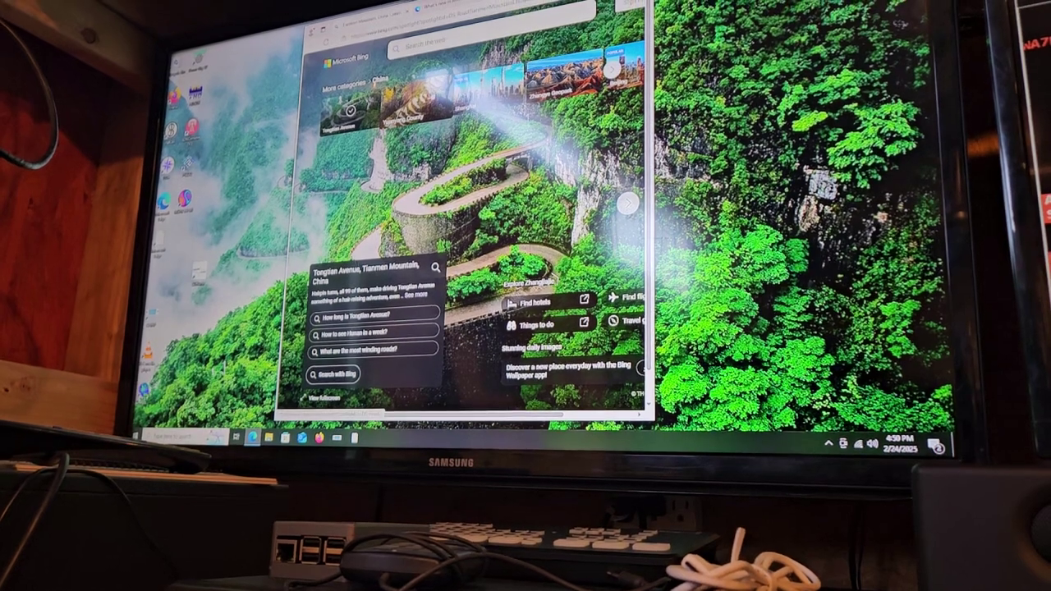
# Step: Advance the Bing spotlight carousel through two more featured scenic locations
pyautogui.click(410, 103)
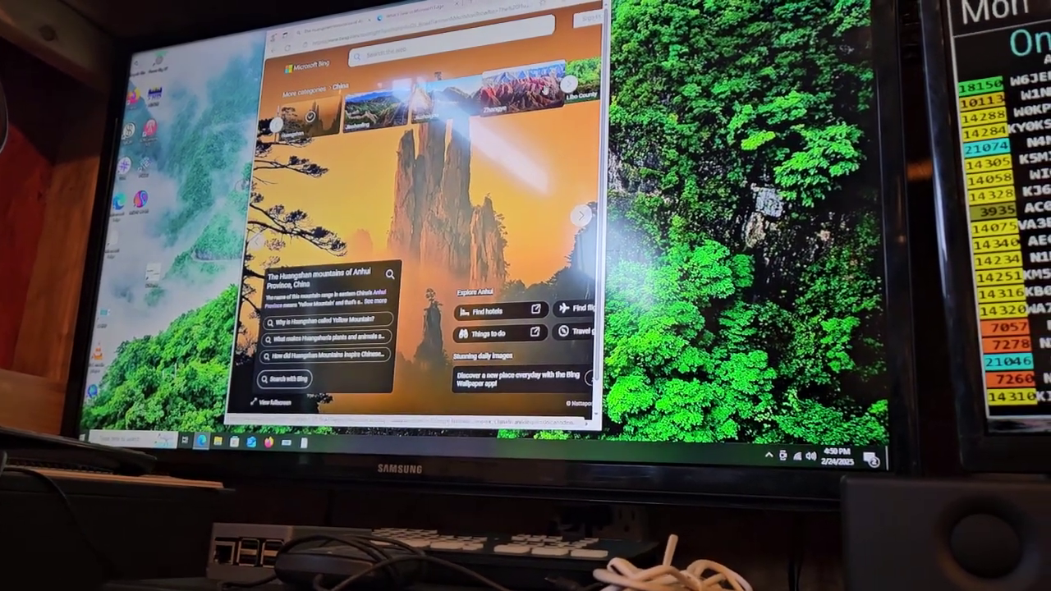
pyautogui.click(579, 215)
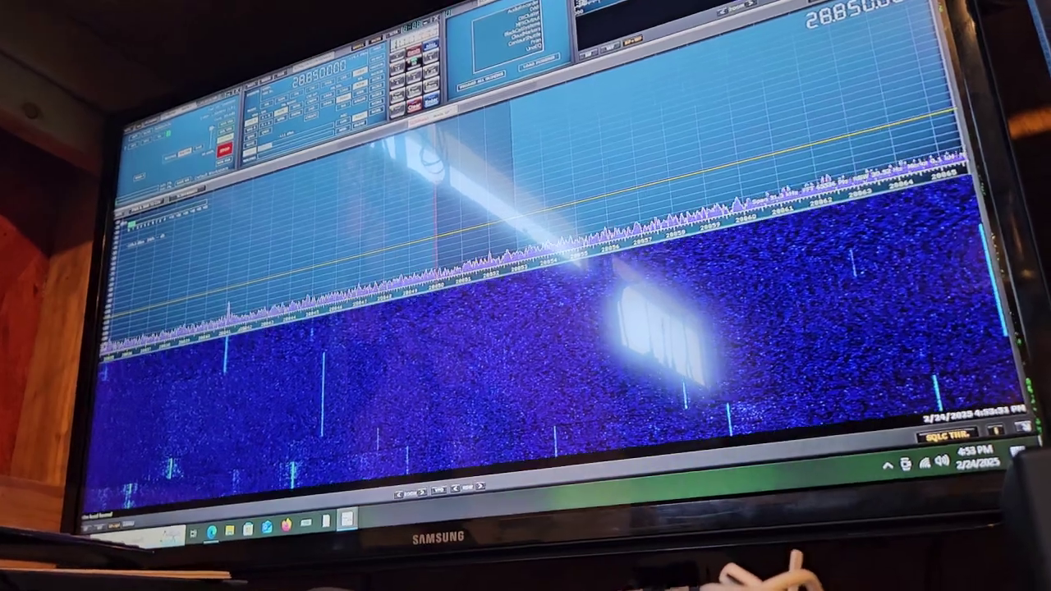
# Step: Retune the VFO down to about 28.745 MHz from the spectrum frequency scale
pyautogui.click(269, 343)
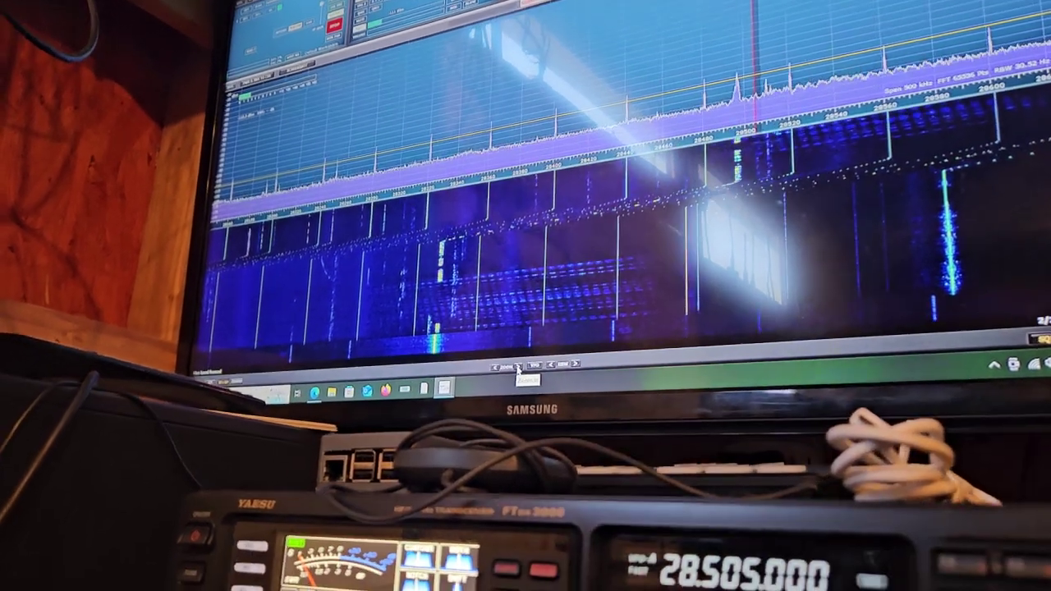
# Step: Zoom the span in to 62.5 kHz around the 28.496 MHz signal
pyautogui.click(503, 384)
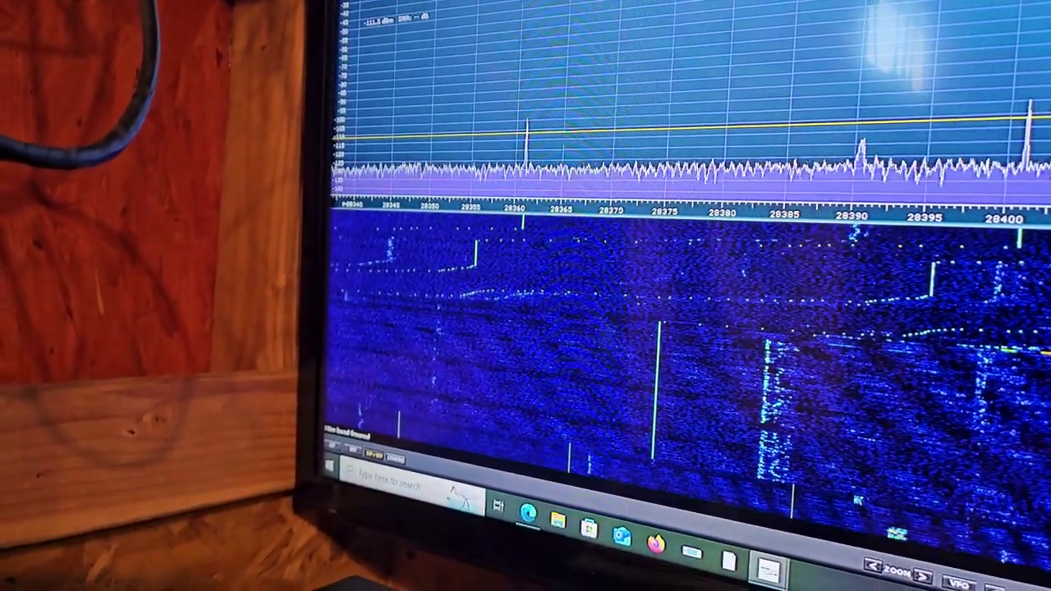
pyautogui.scroll(-5, 698, 123)
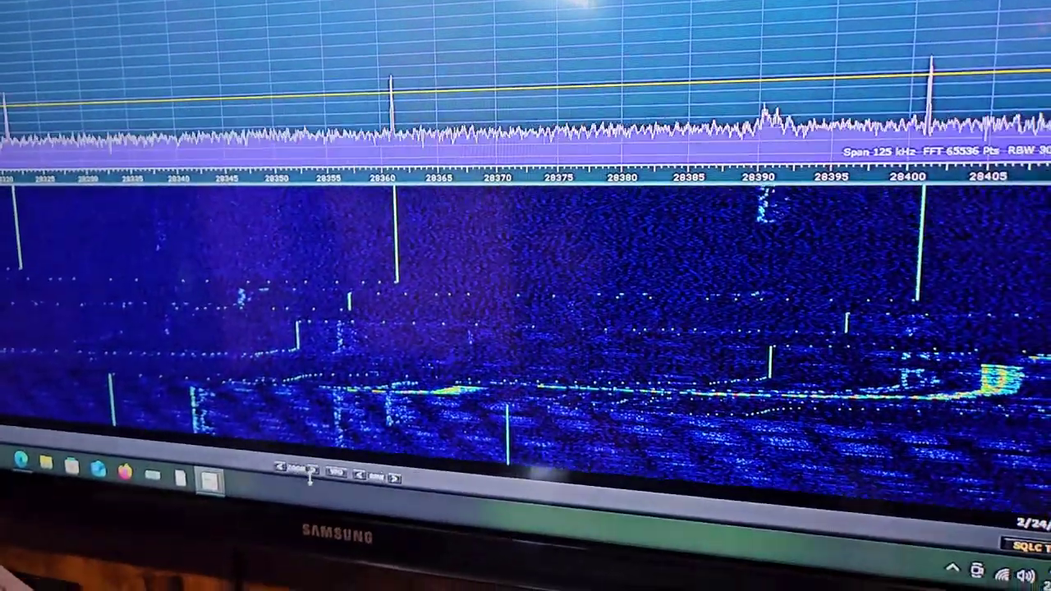
pyautogui.click(310, 476)
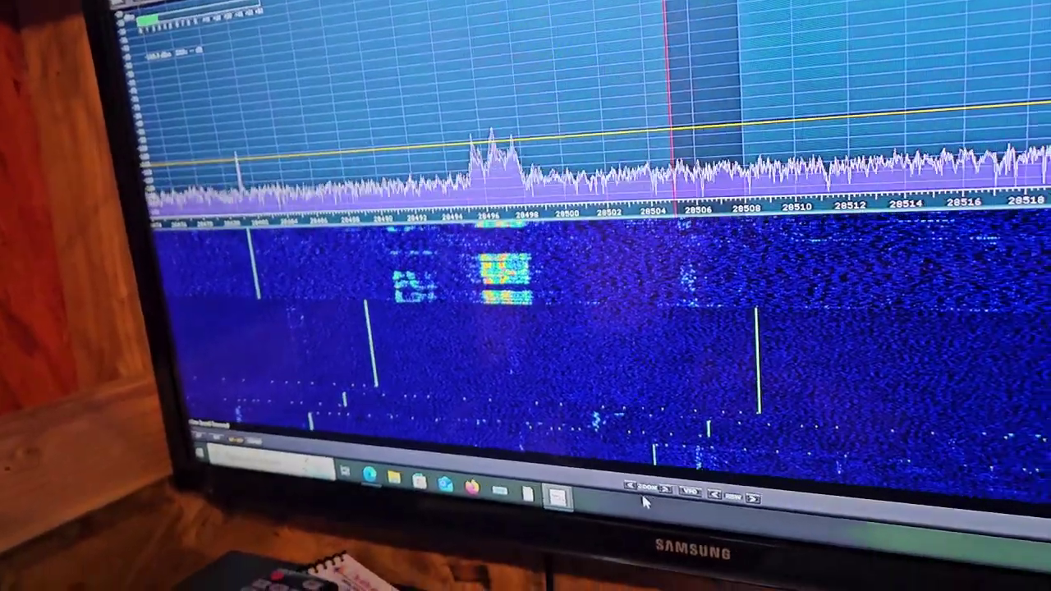
# Step: Widen the span to 250 kHz and retune to signals near 28510 and 28458 kHz
pyautogui.click(642, 492)
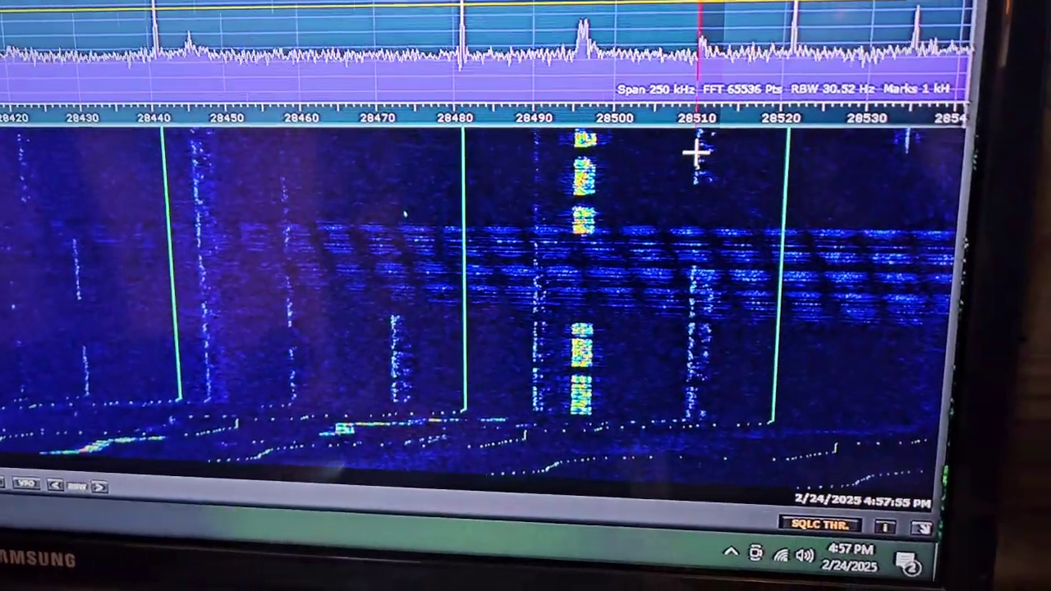
pyautogui.click(721, 160)
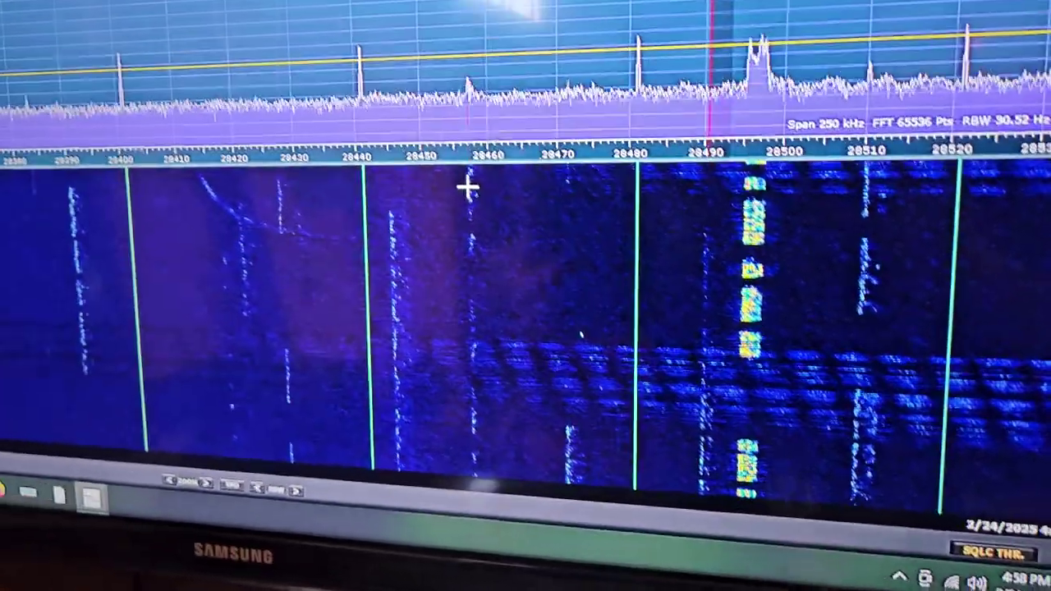
pyautogui.click(321, 131)
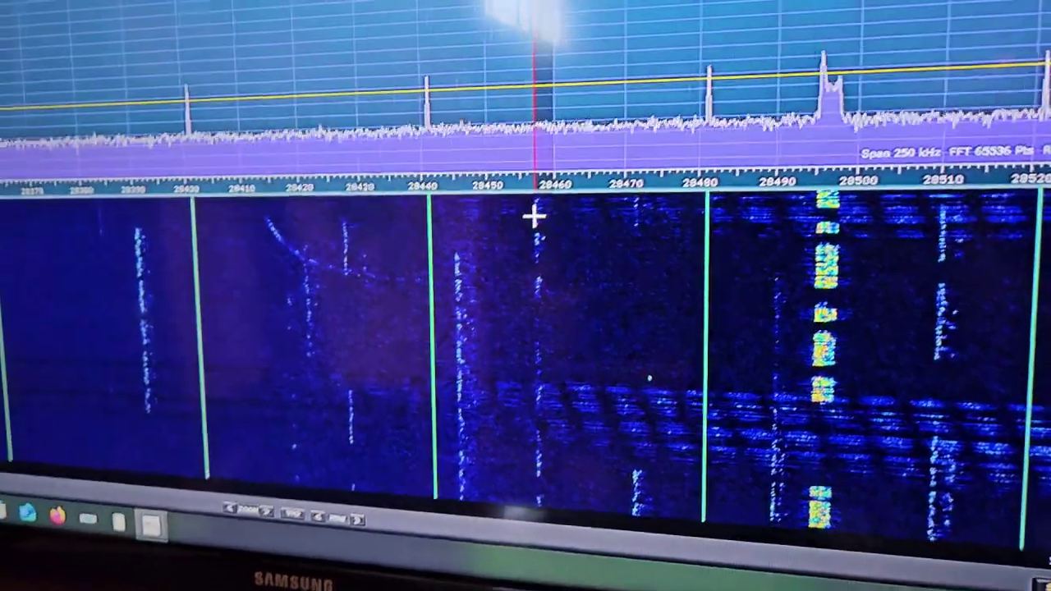